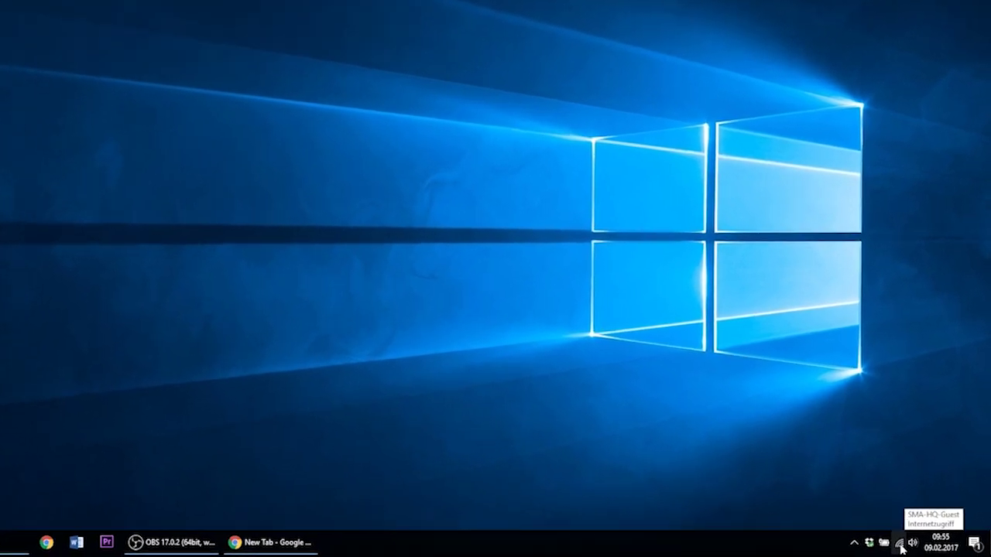
pyautogui.click(900, 546)
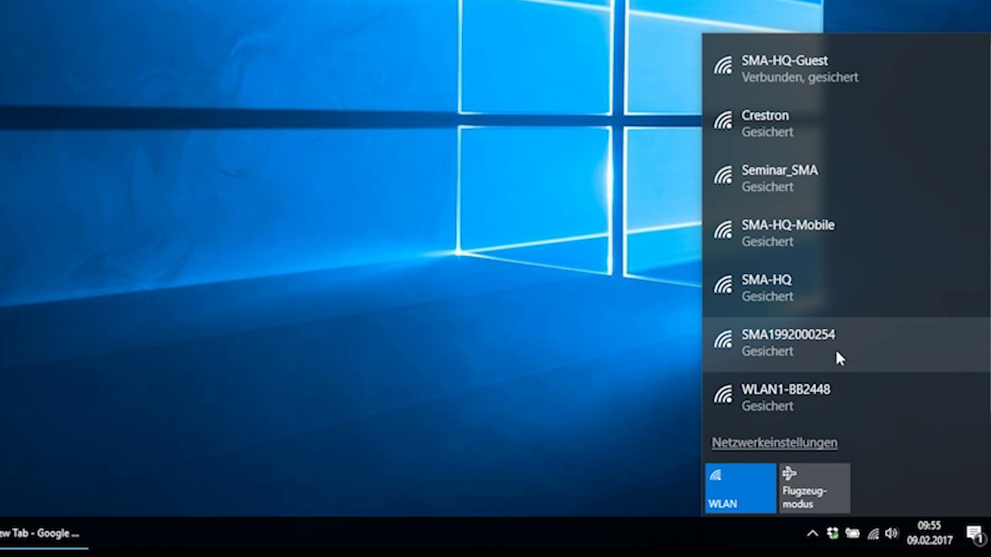
pyautogui.click(740, 342)
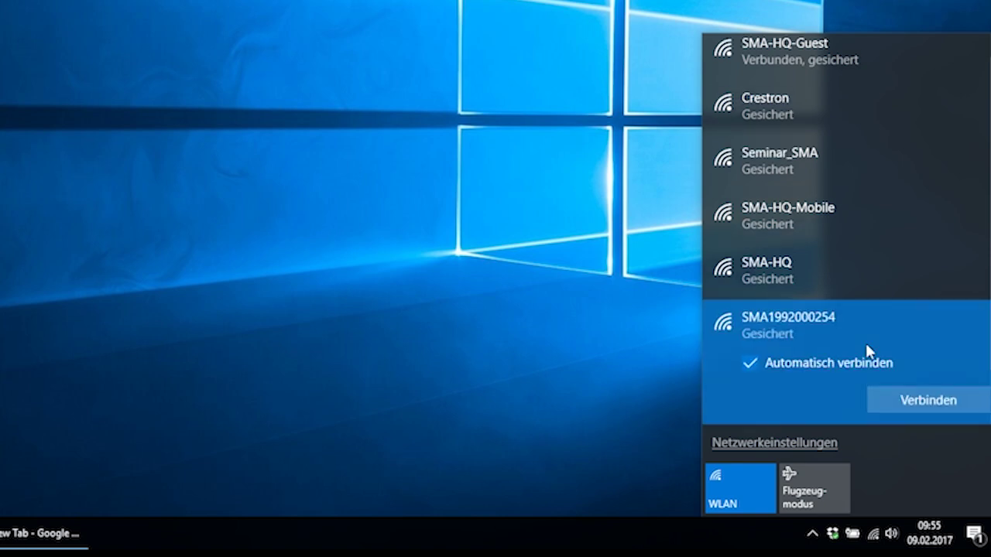
pyautogui.click(751, 366)
pyautogui.click(932, 404)
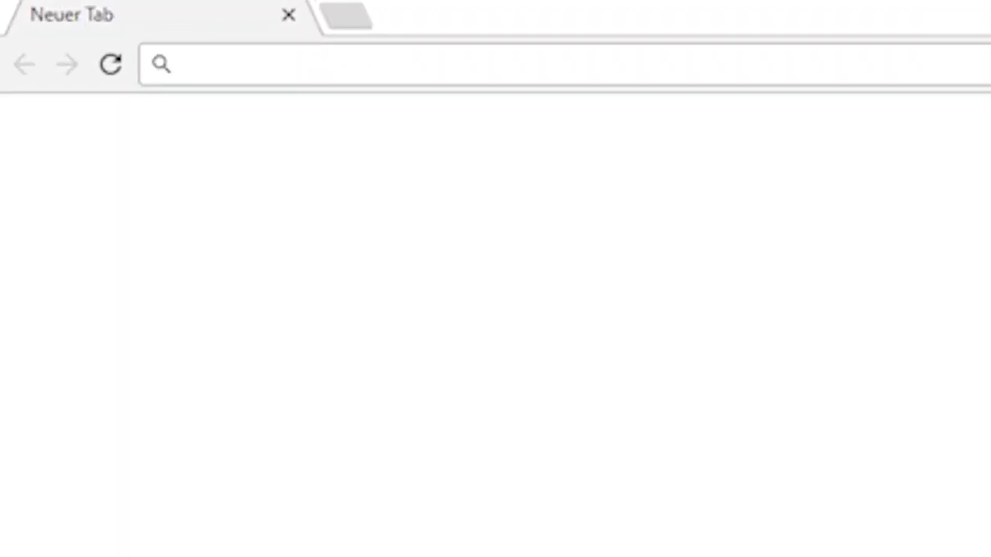
# Step: Open the inverter's web interface in the browser at the address 192.168.12.3
pyautogui.write('192.')
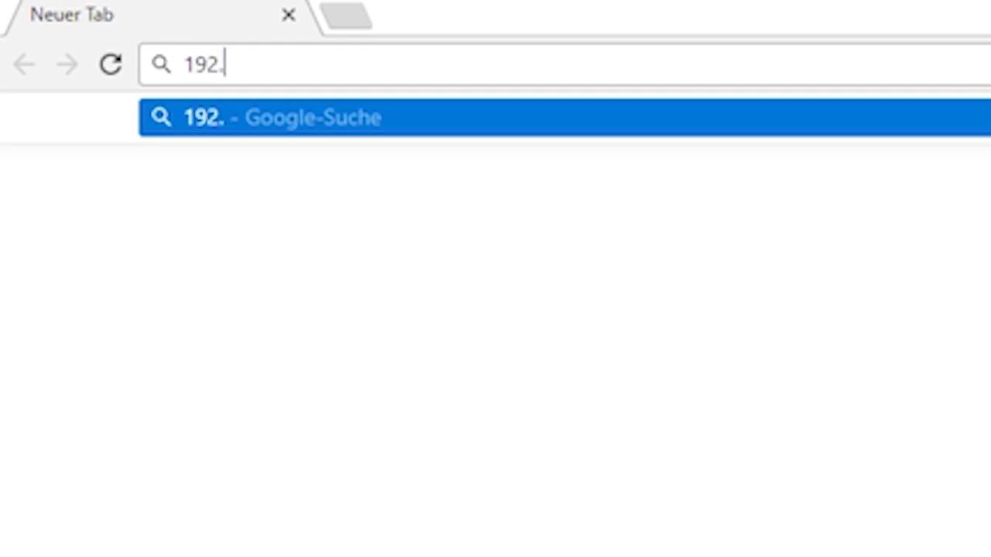
pyautogui.write('168.12.3')
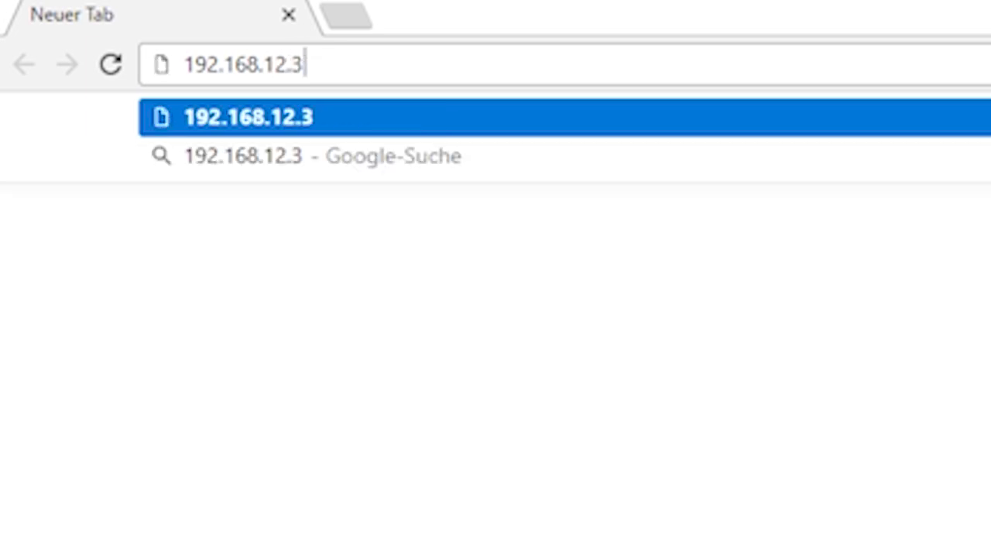
pyautogui.press('Return')
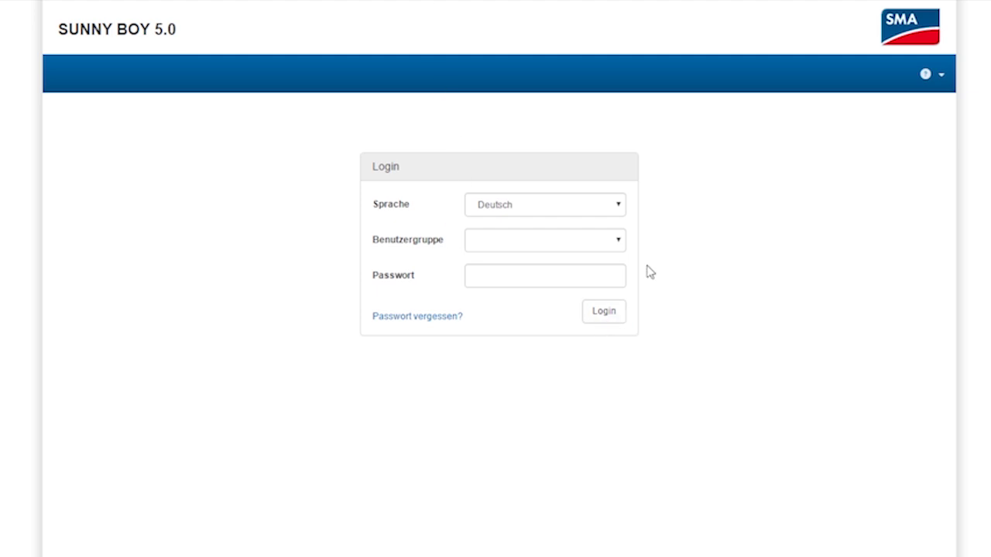
# Step: Select the Installateur user group, enter and repeat a new password, and log in to the inverter
pyautogui.click(620, 241)
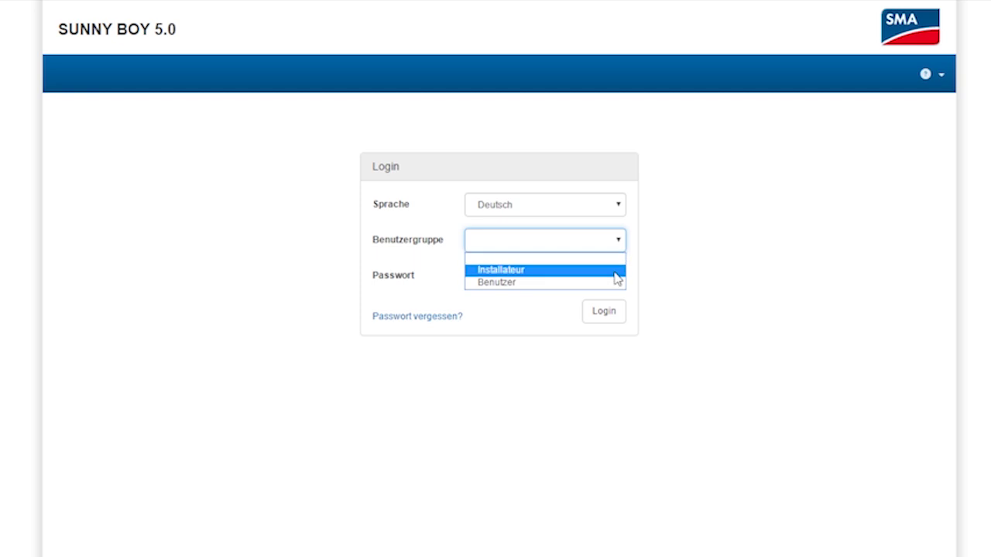
pyautogui.click(616, 270)
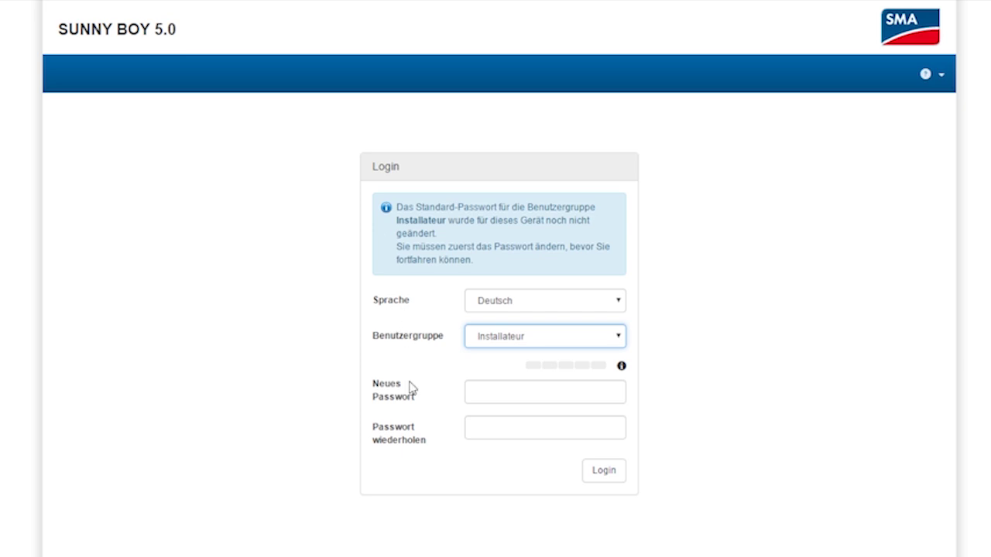
pyautogui.click(490, 393)
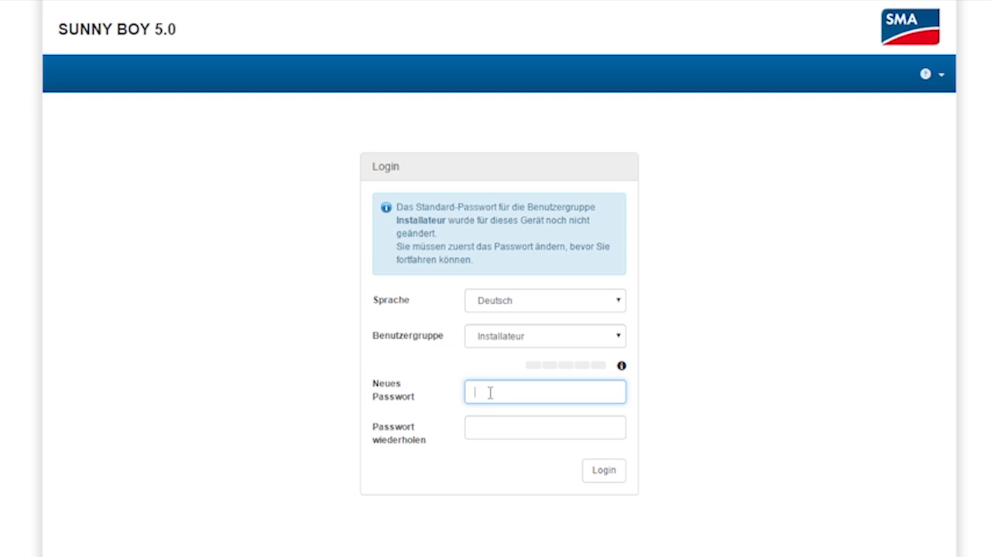
pyautogui.write('•••••')
pyautogui.click(490, 428)
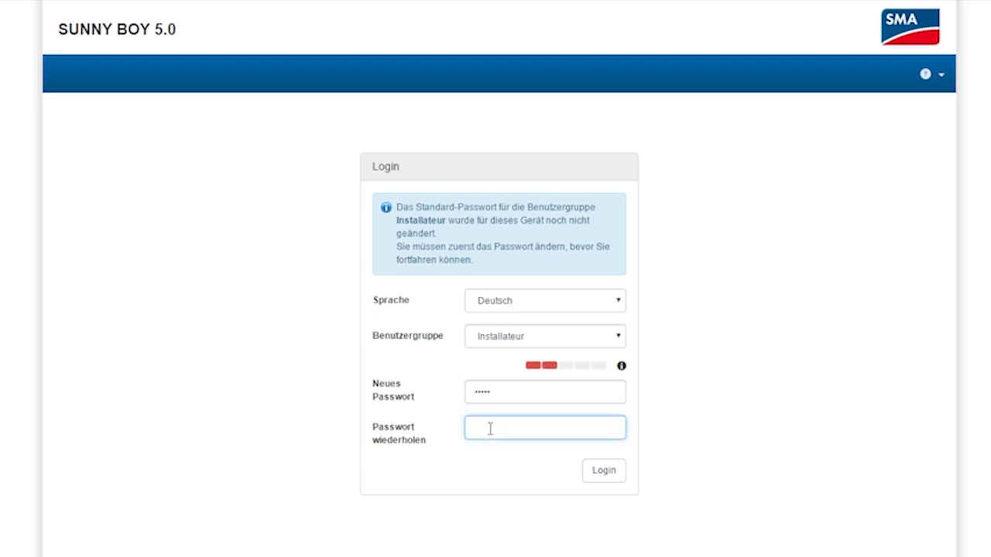
pyautogui.write('•••••')
pyautogui.click(604, 480)
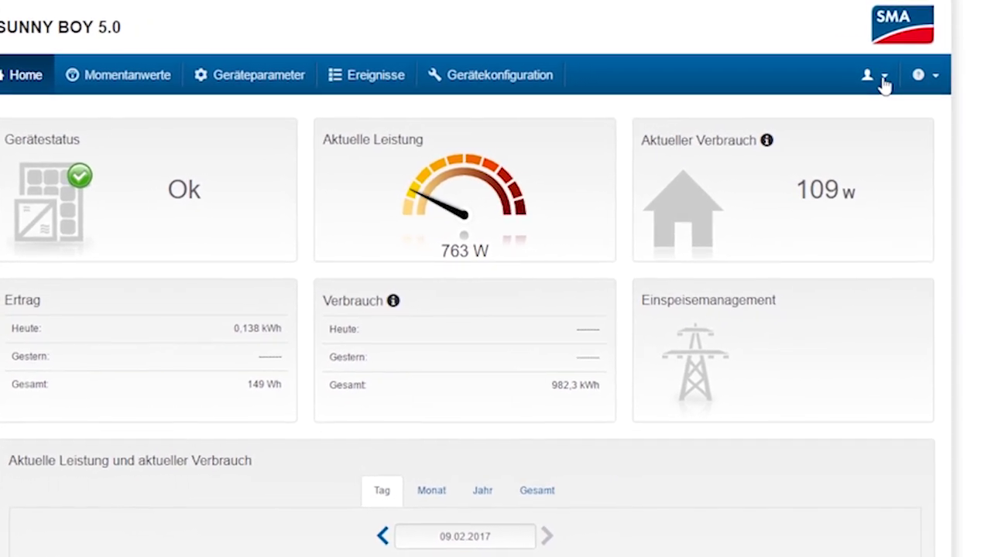
# Step: Start the installation assistant and accept the preset network configuration and the date and time settings
pyautogui.click(888, 80)
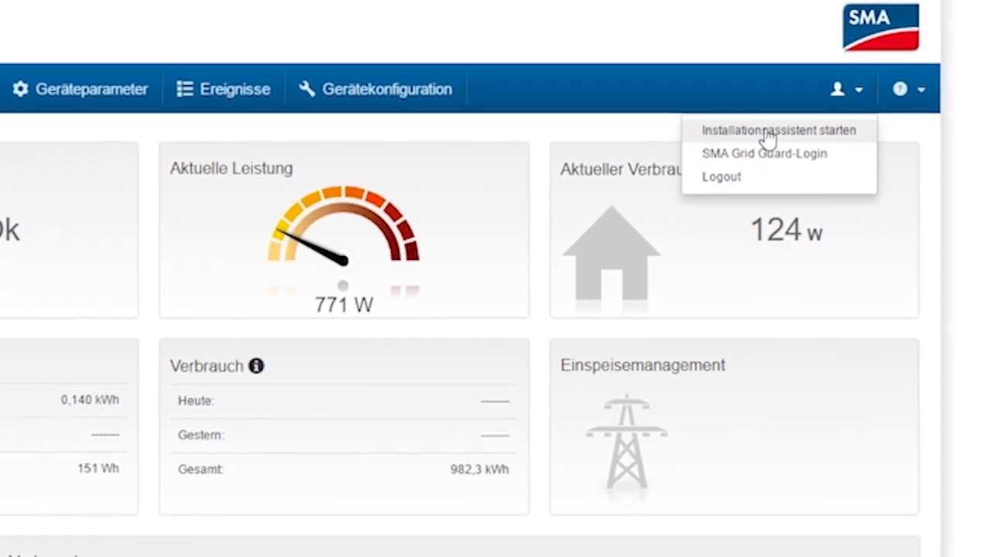
pyautogui.click(756, 145)
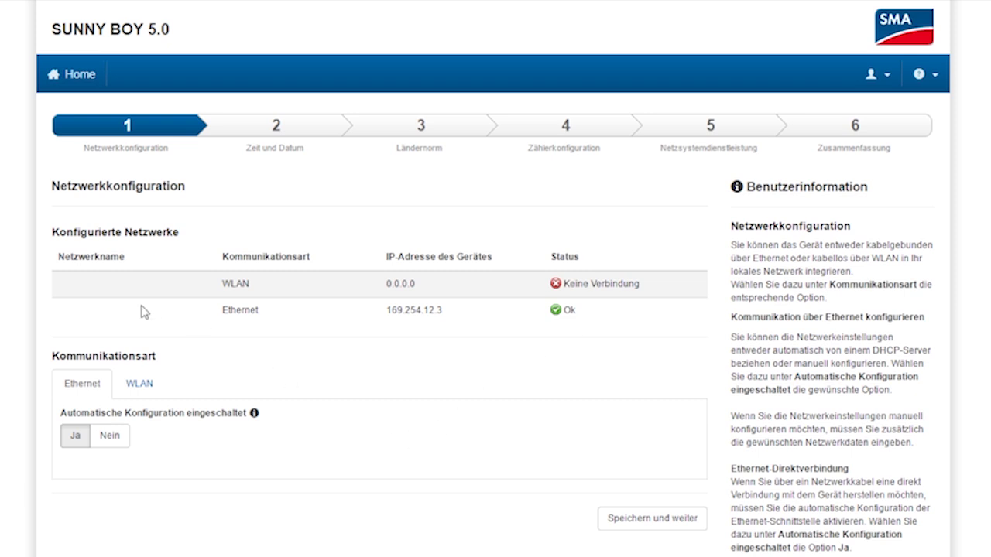
pyautogui.click(643, 518)
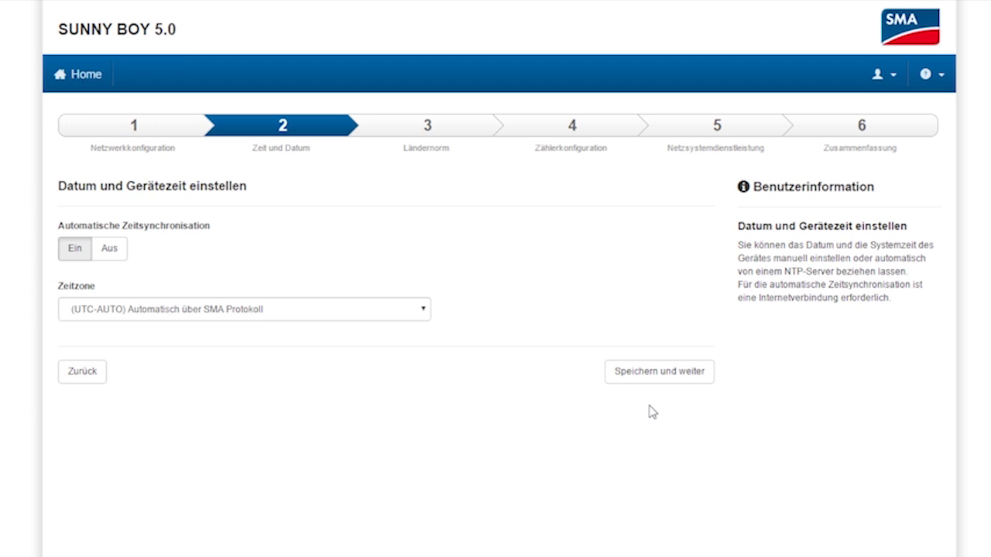
pyautogui.click(647, 379)
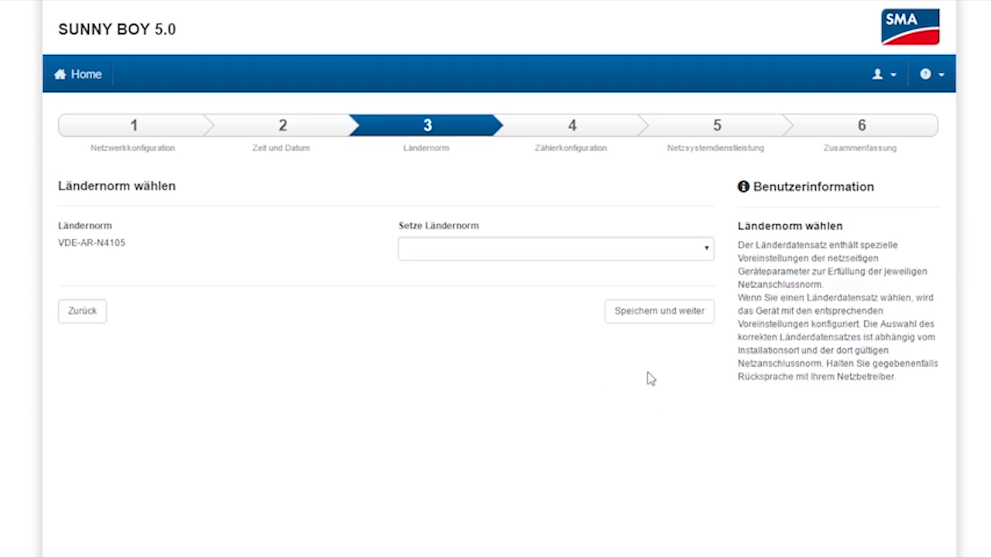
# Step: Set the country standard (Ländernorm) to VDE-AR-N4105 and save it
pyautogui.click(706, 249)
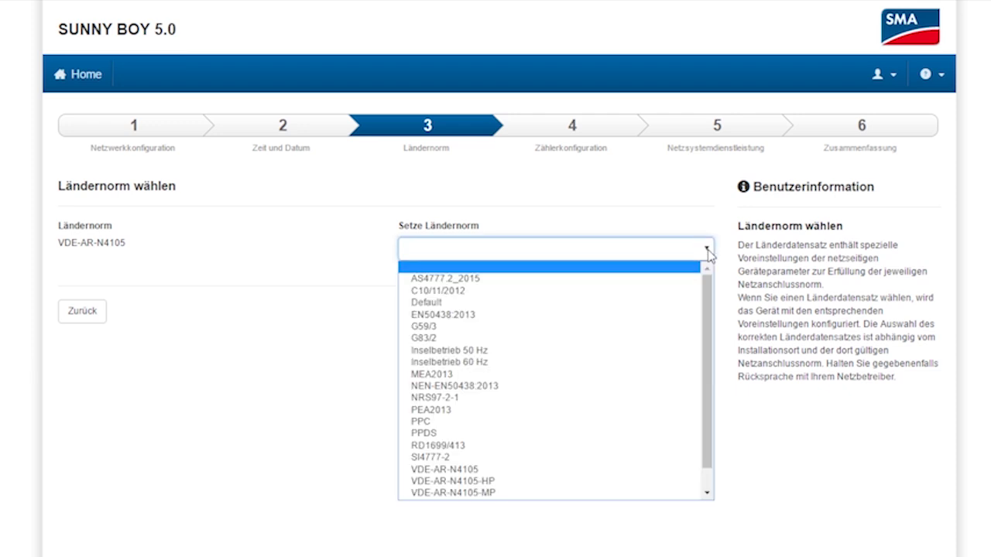
pyautogui.click(532, 311)
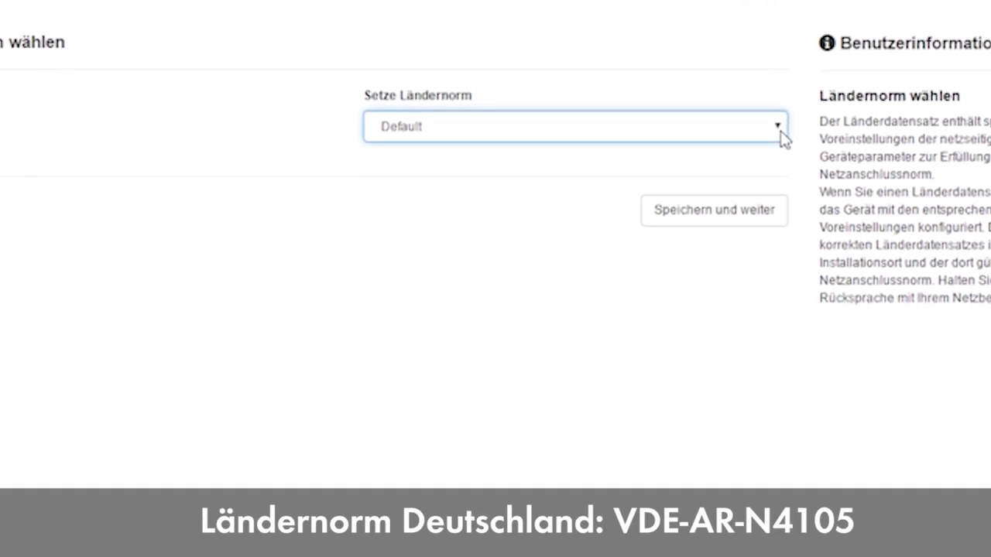
pyautogui.click(778, 138)
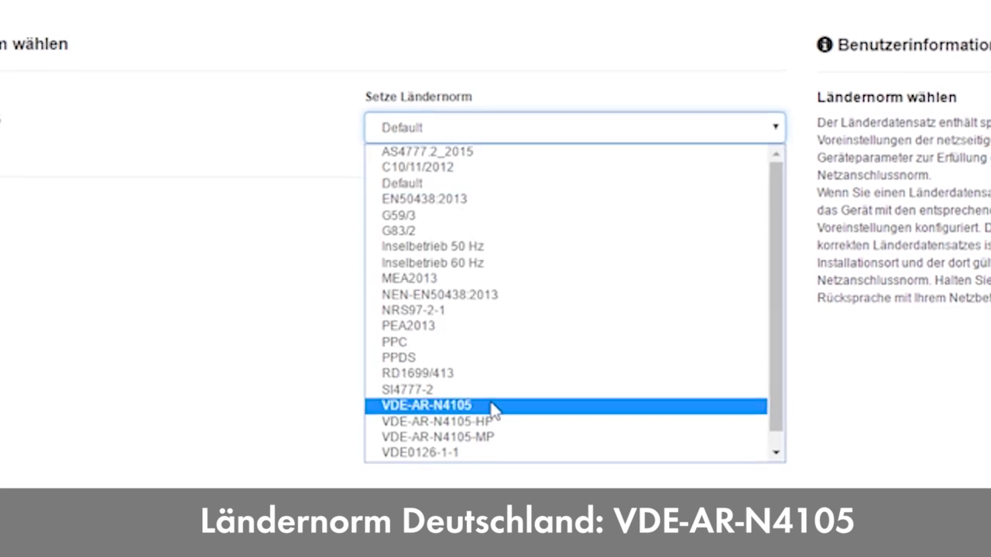
pyautogui.click(518, 411)
pyautogui.click(764, 230)
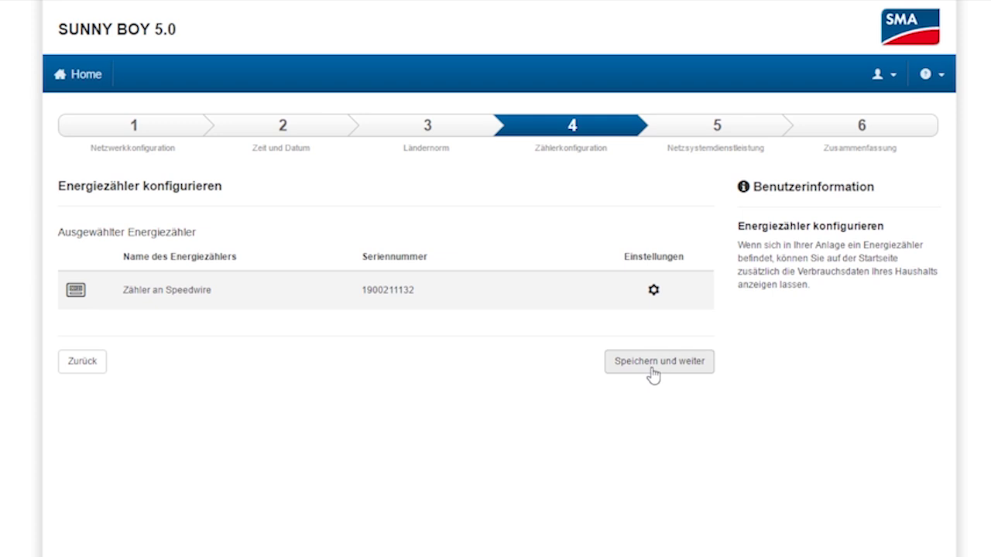
# Step: Accept the energy meter configuration and complete the installation assistant after reviewing the summary
pyautogui.click(652, 373)
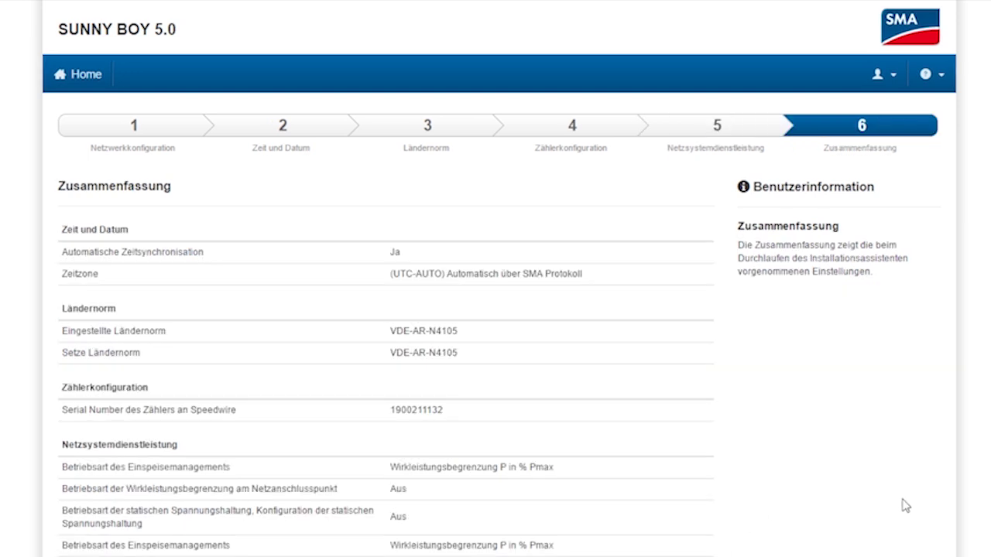
pyautogui.scroll(-3, 792, 457)
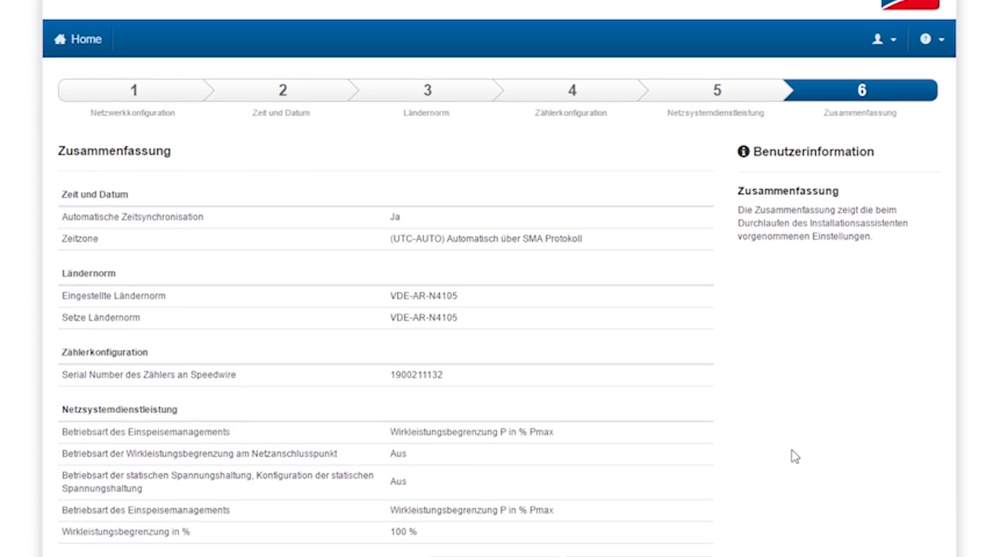
pyautogui.scroll(-2, 796, 405)
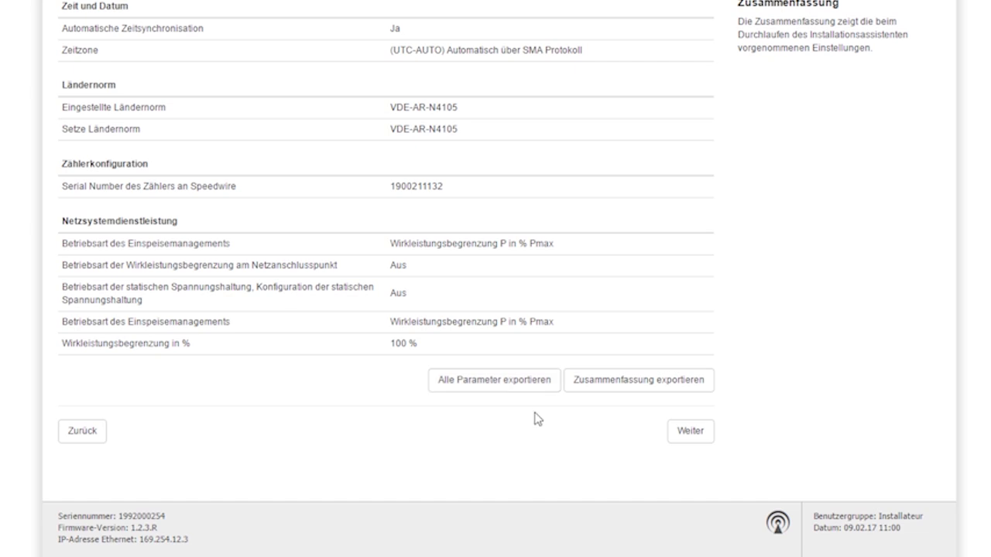
pyautogui.click(688, 434)
# Step: Save the configuration of the inverter SN: 254 to a file from the device configuration page
pyautogui.scroll(3, 688, 449)
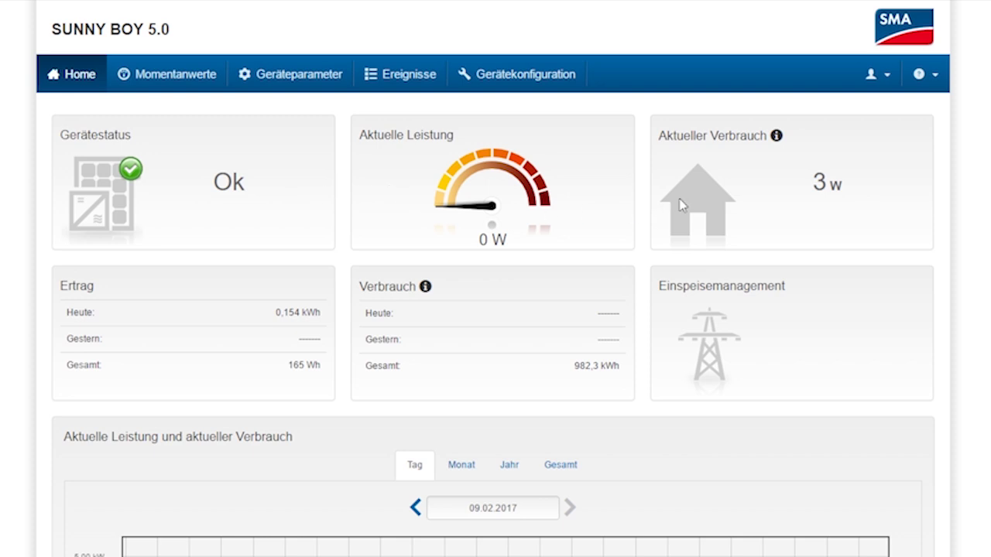
pyautogui.scroll(-5, 495, 279)
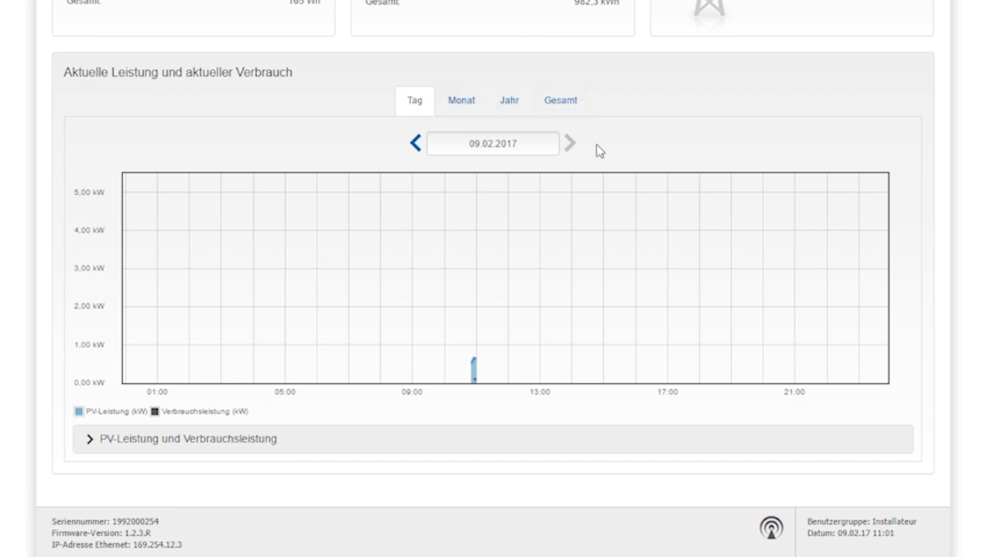
pyautogui.scroll(5, 576, 116)
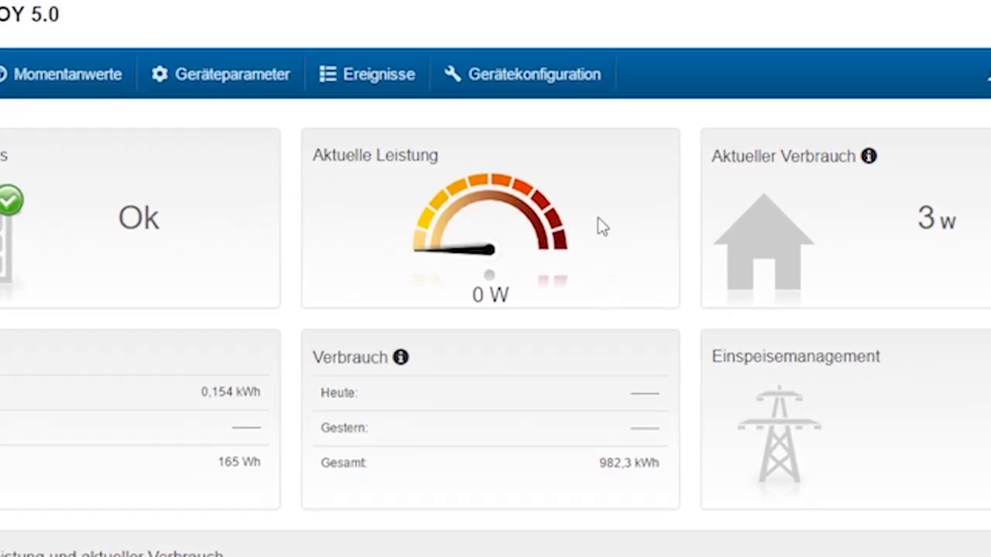
pyautogui.click(554, 87)
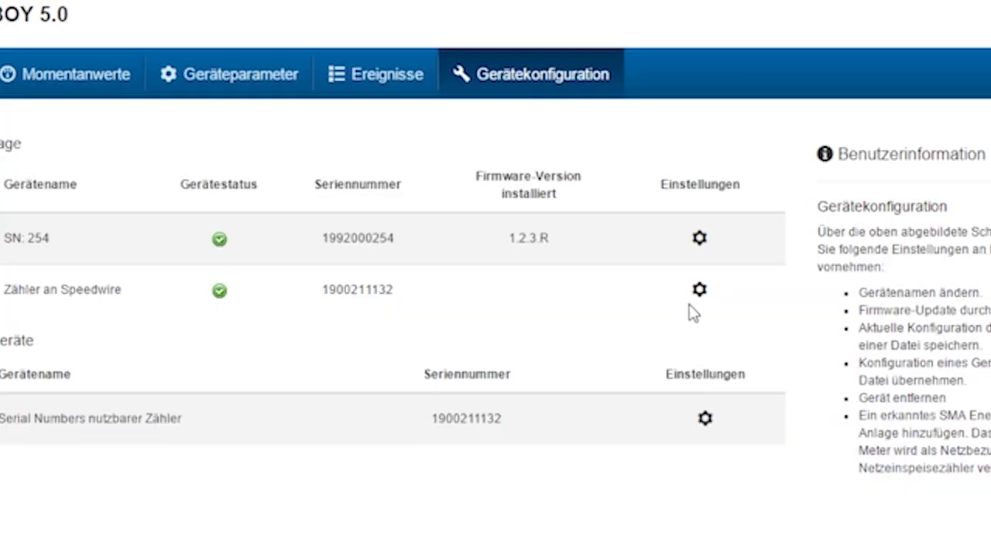
pyautogui.click(699, 240)
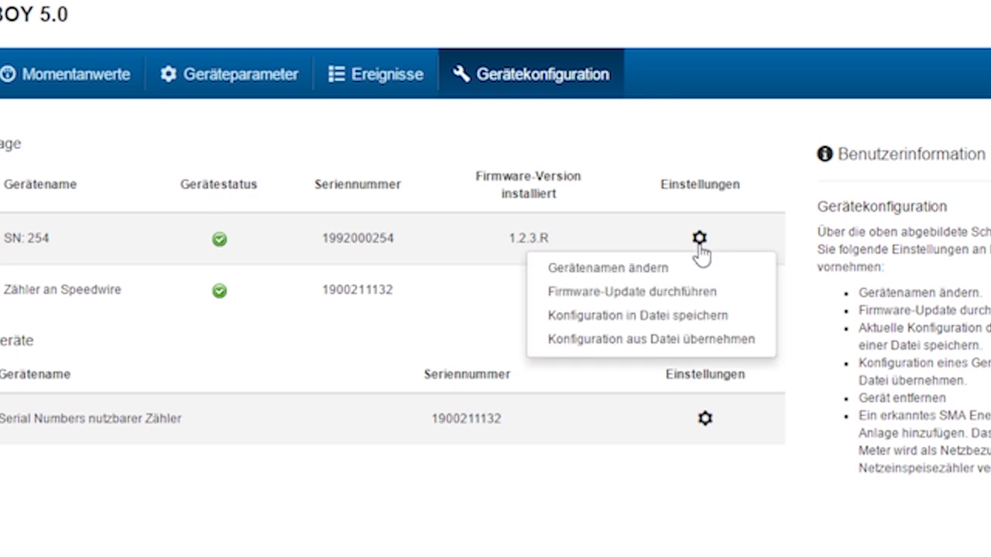
pyautogui.click(728, 316)
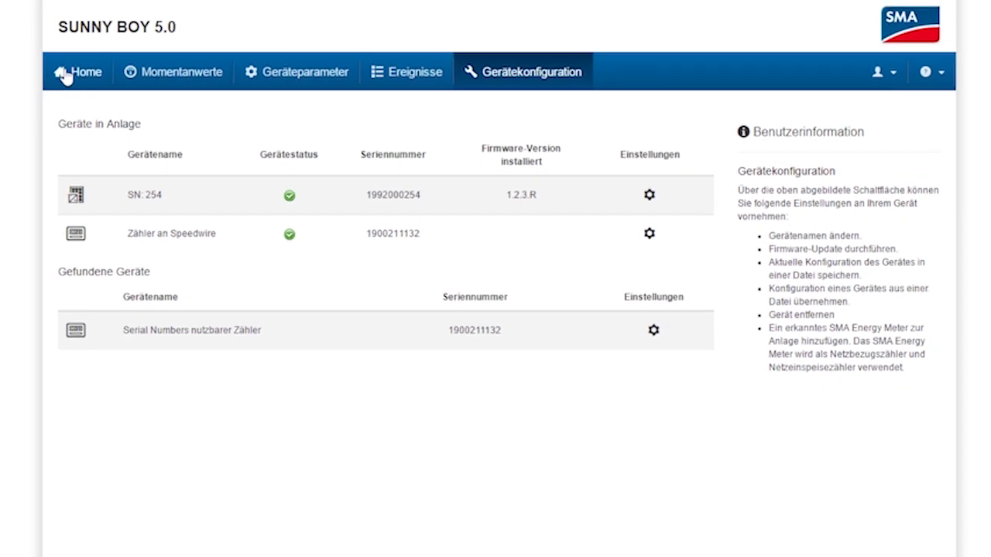
# Step: Return to the home page and log out of the inverter's web interface
pyautogui.click(65, 76)
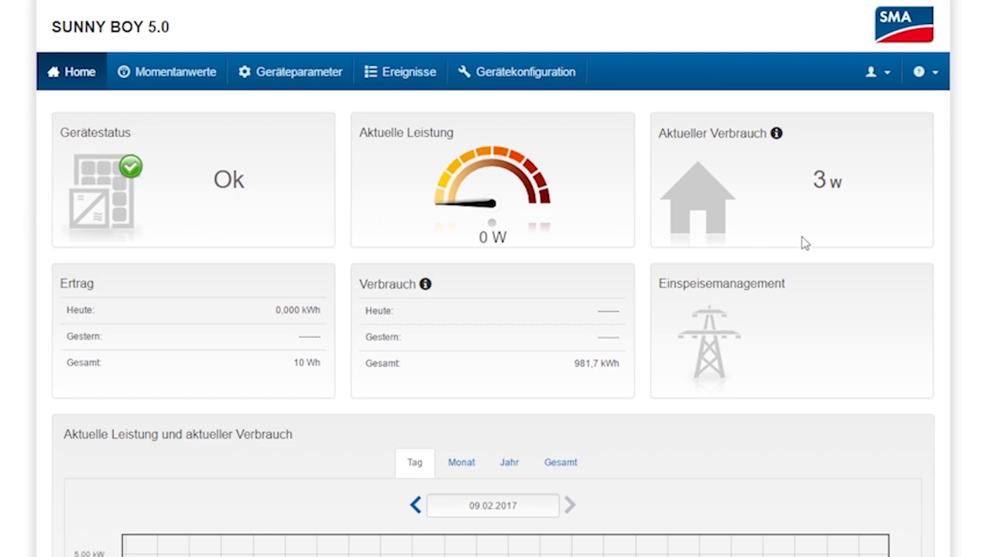
pyautogui.click(885, 72)
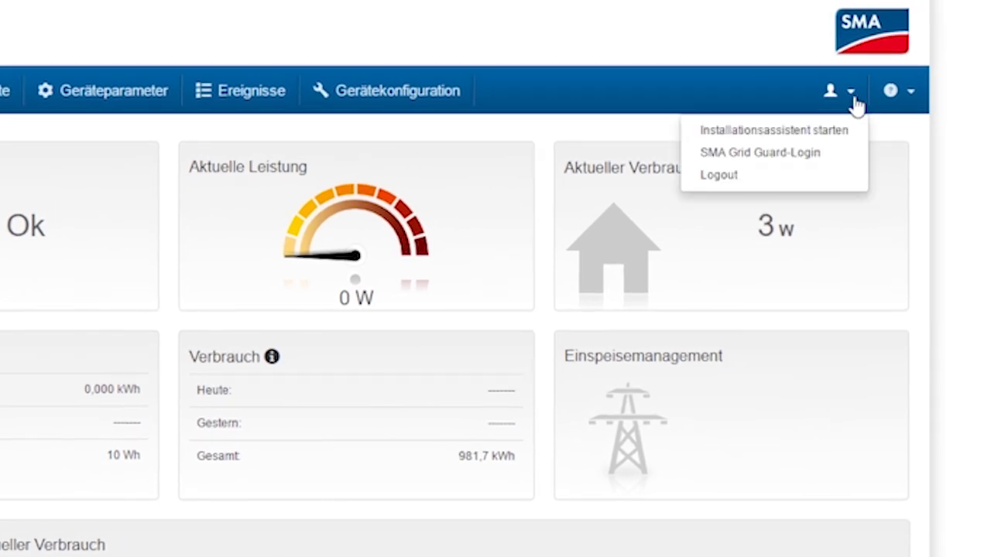
pyautogui.click(827, 180)
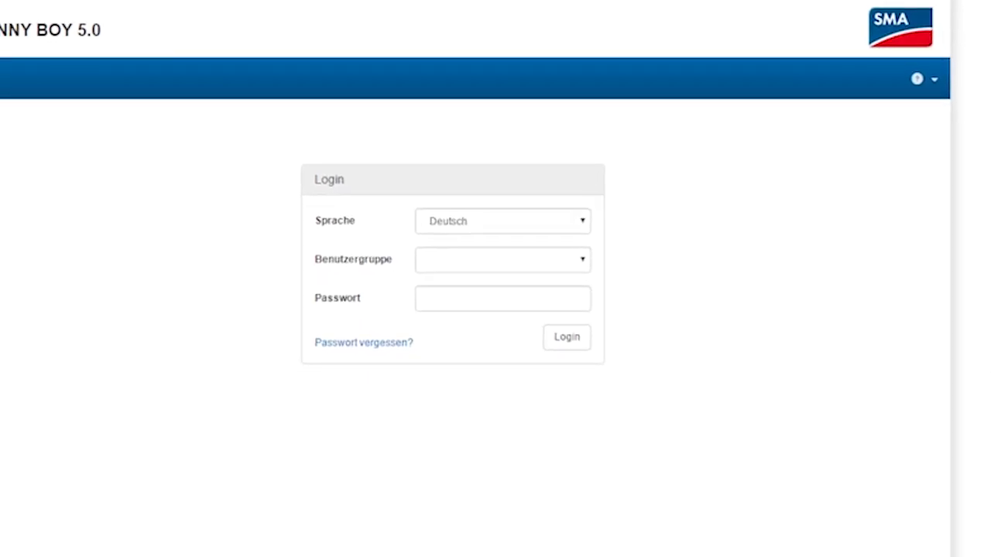